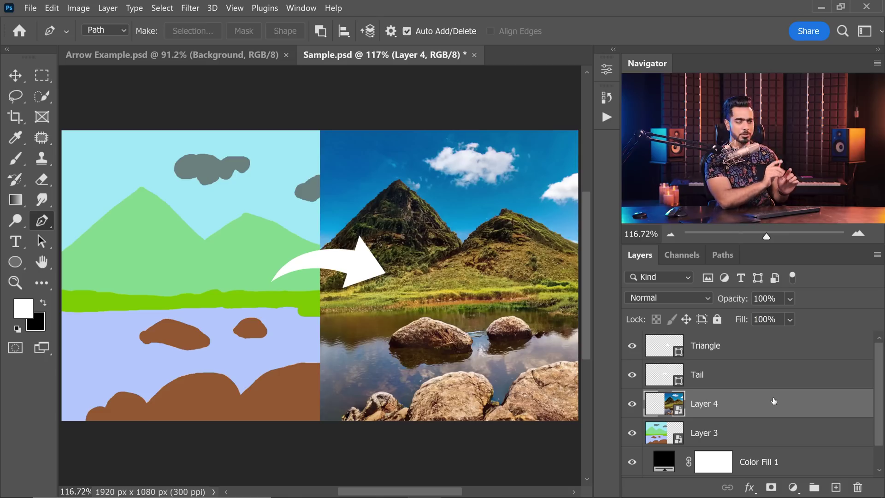
# Step: Select the Tail and Triangle layers together and merge them into one Triangle layer
pyautogui.scroll(5, 340, 239)
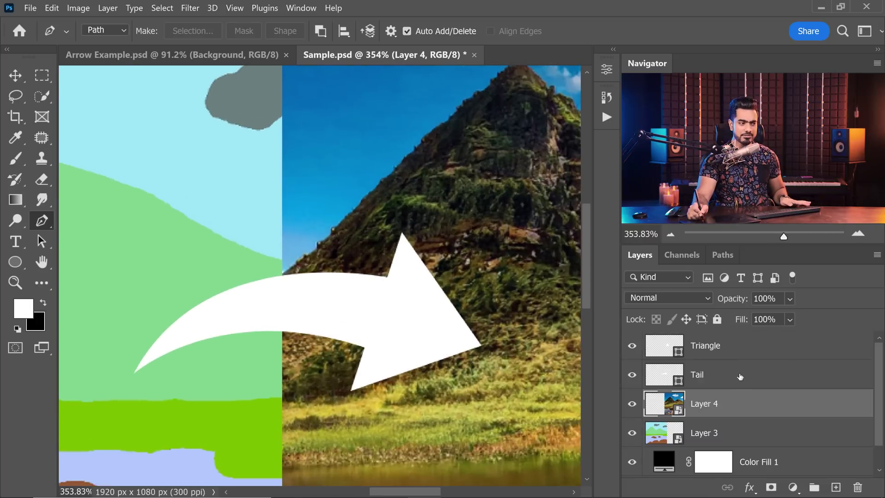
pyautogui.click(730, 385)
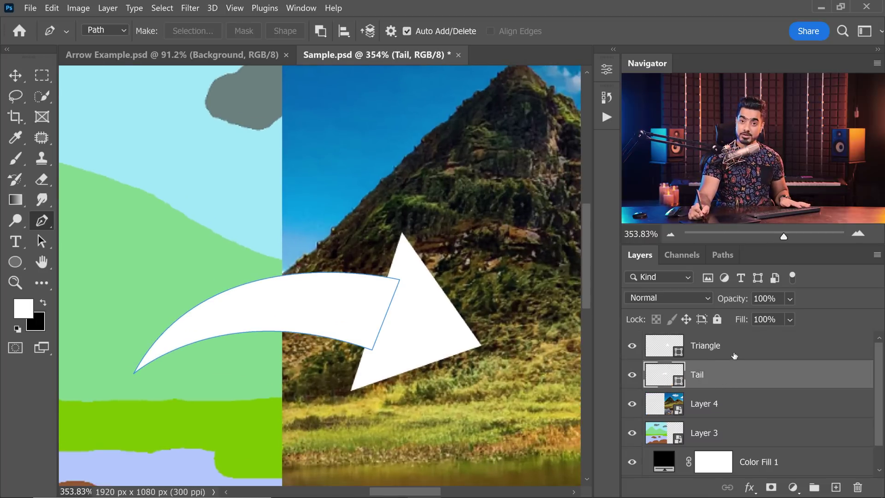
pyautogui.click(736, 355)
pyautogui.scroll(6, 399, 298)
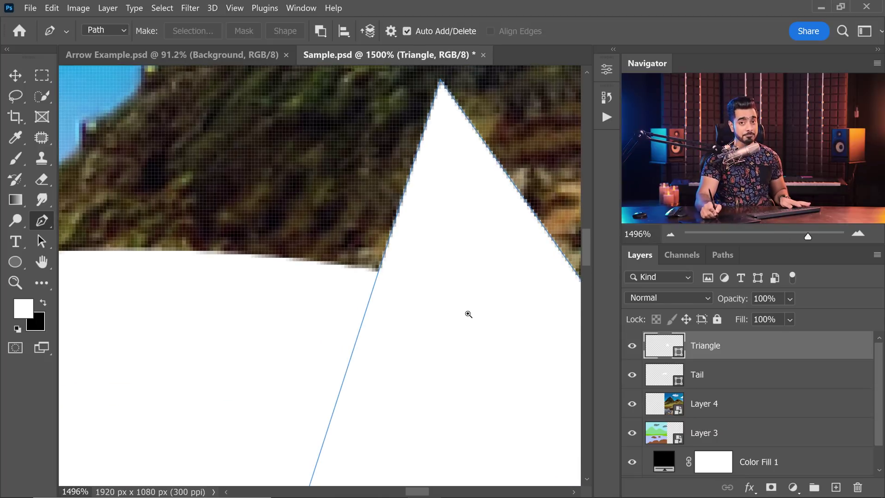
pyautogui.scroll(-4, 469, 312)
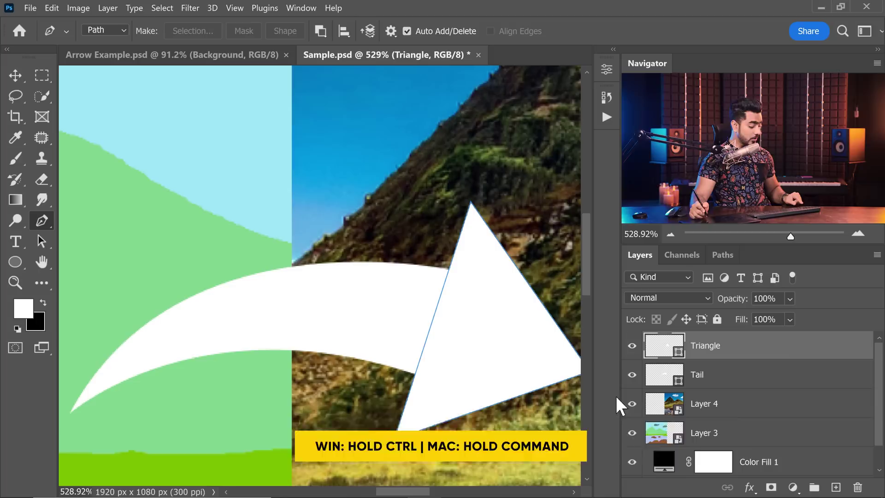
pyautogui.keyDown('ctrl'); pyautogui.click(788, 377); pyautogui.keyUp('ctrl')
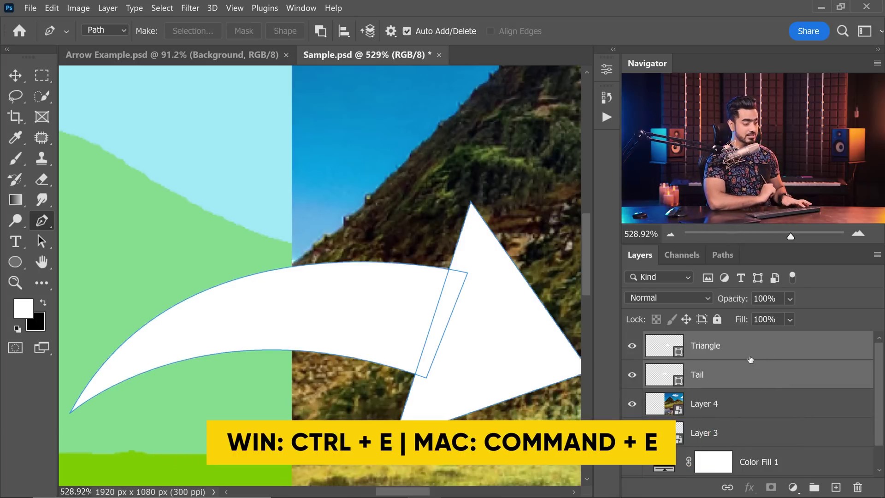
pyautogui.hotkey('ctrl', 'e')
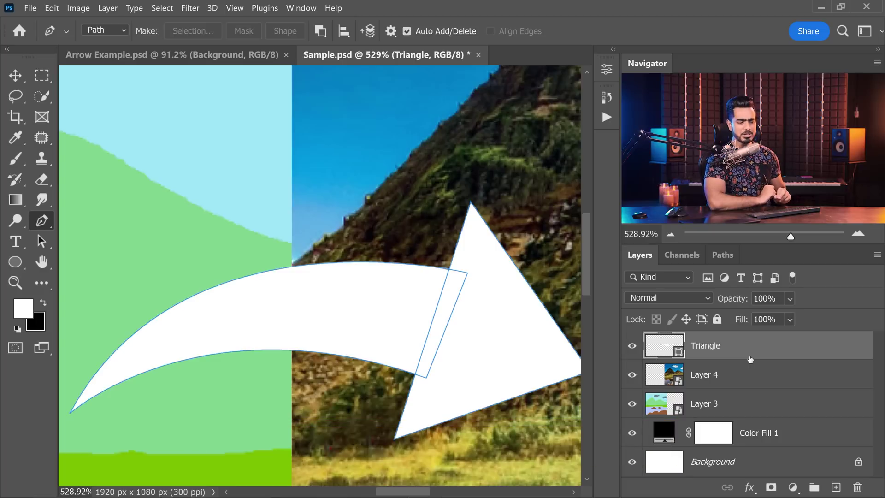
# Step: Give the merged arrow a black stroke about 12.87 px wide
pyautogui.hscroll(2, 414, 292)
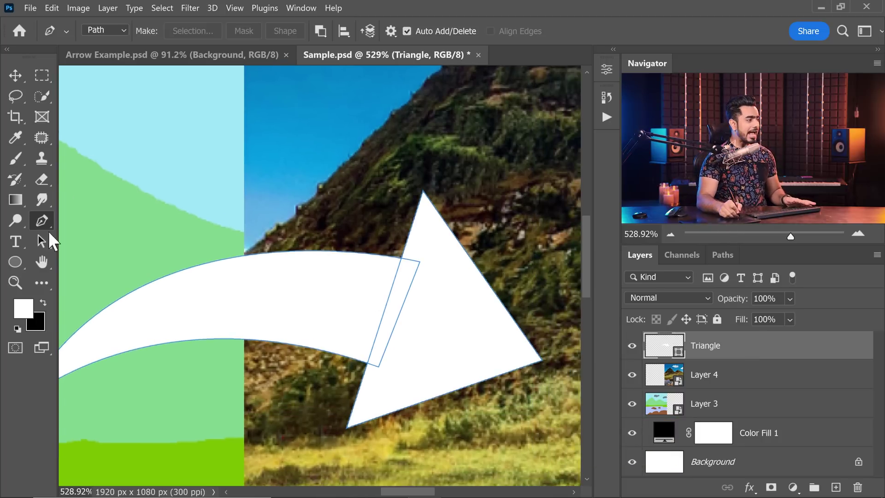
pyautogui.click(16, 263)
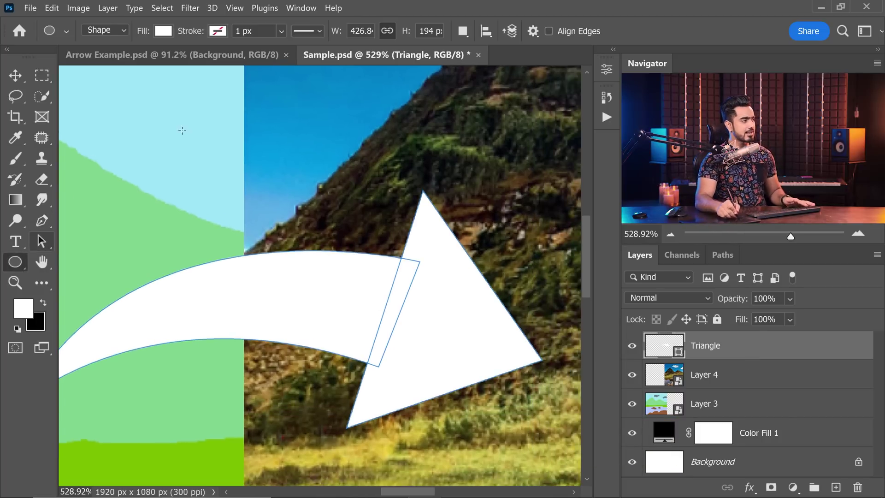
pyautogui.click(217, 31)
pyautogui.click(130, 109)
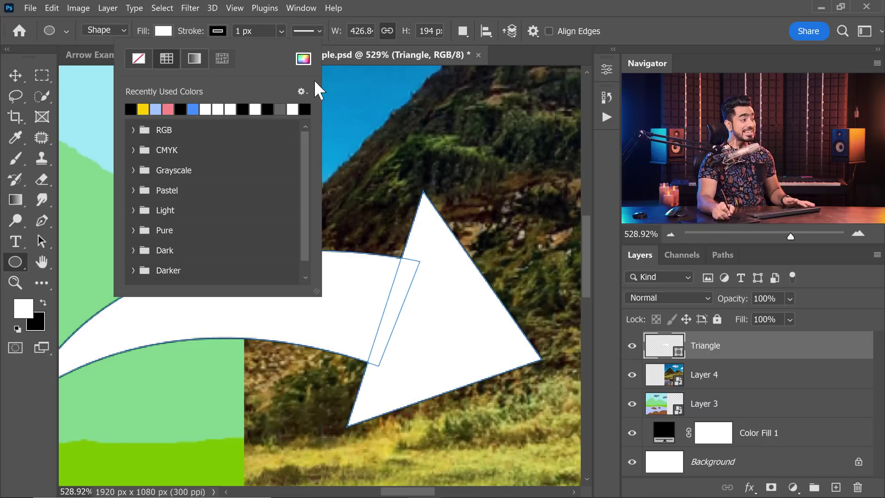
pyautogui.click(281, 31)
pyautogui.moveTo(297, 49); pyautogui.dragTo(295, 49)
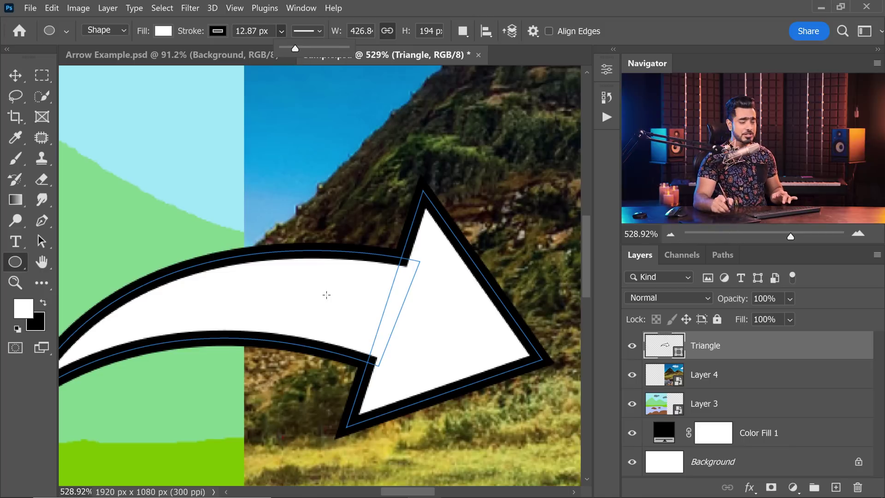
# Step: Move the corner point where the tail meets the head down and left
pyautogui.press('p')
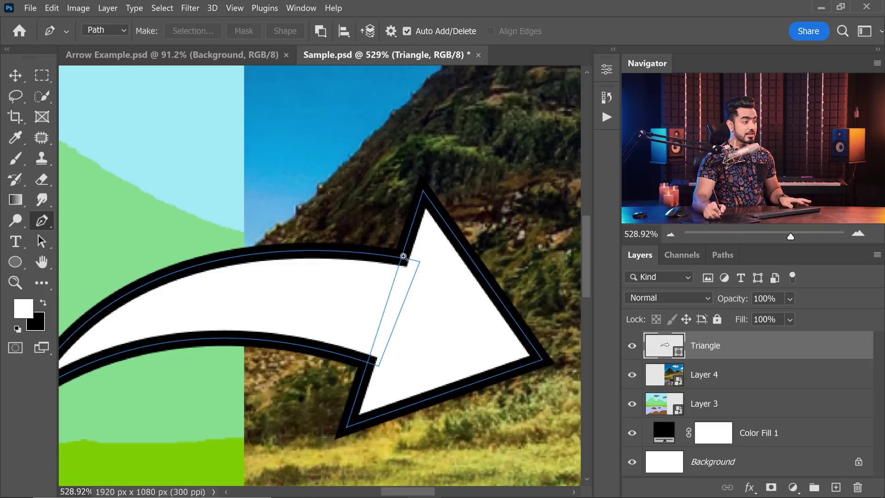
pyautogui.scroll(5, 403, 256)
pyautogui.scroll(-3, 387, 274)
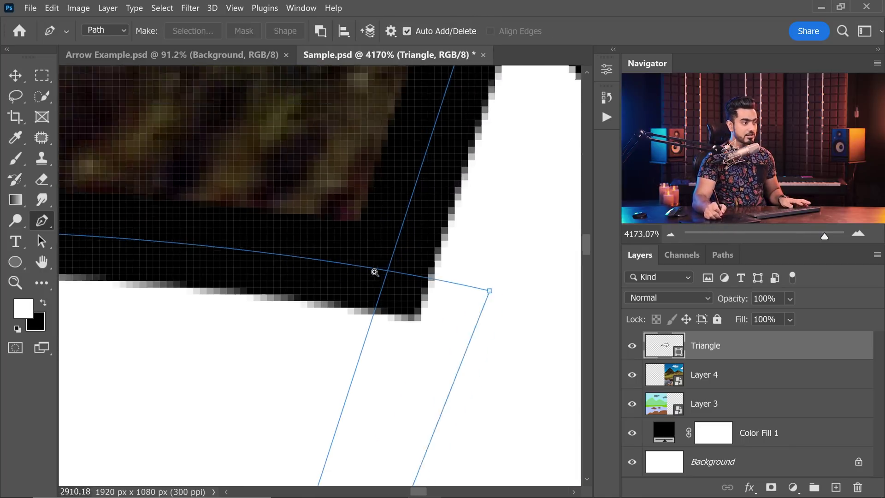
pyautogui.moveTo(433, 281)
pyautogui.mouseDown()
pyautogui.moveTo(439, 311)
pyautogui.moveTo(416, 284)
pyautogui.moveTo(423, 286)
pyautogui.mouseUp()
pyautogui.click(439, 114)
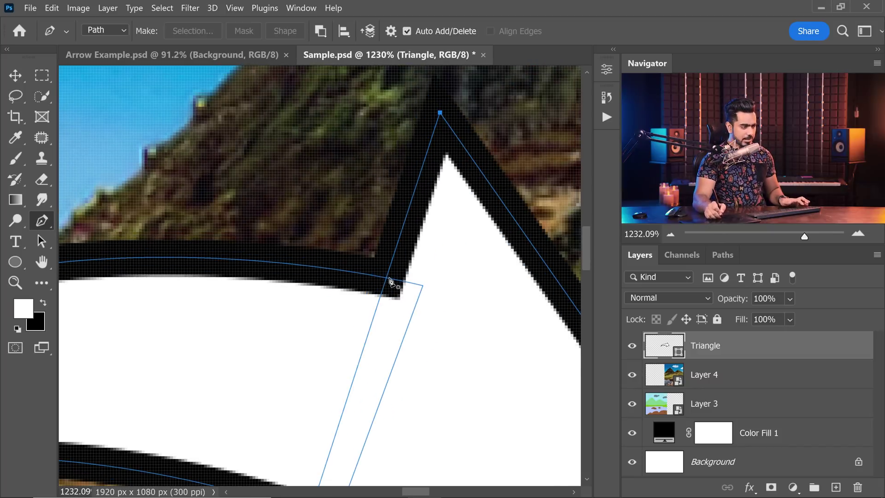
pyautogui.moveTo(390, 281); pyautogui.dragTo(358, 290)
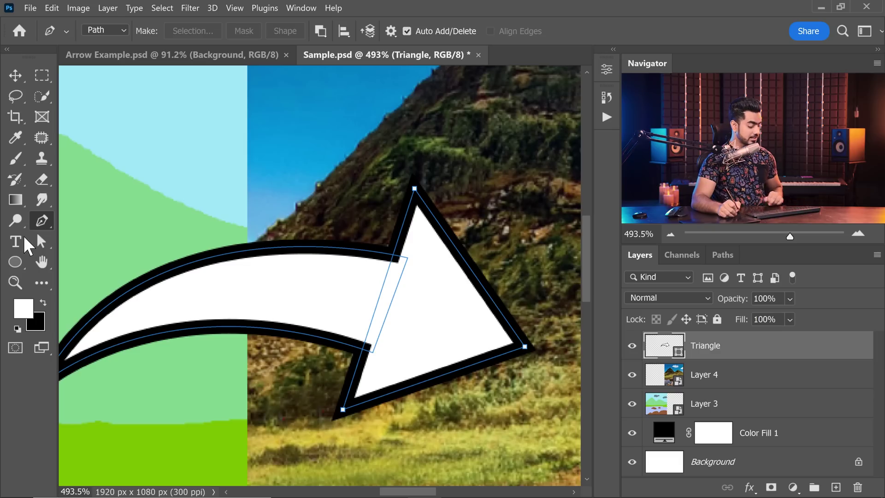
# Step: Select the curved tail path and the triangle head path
pyautogui.keyDown('ctrl'); pyautogui.click(361, 253); pyautogui.keyUp('ctrl')
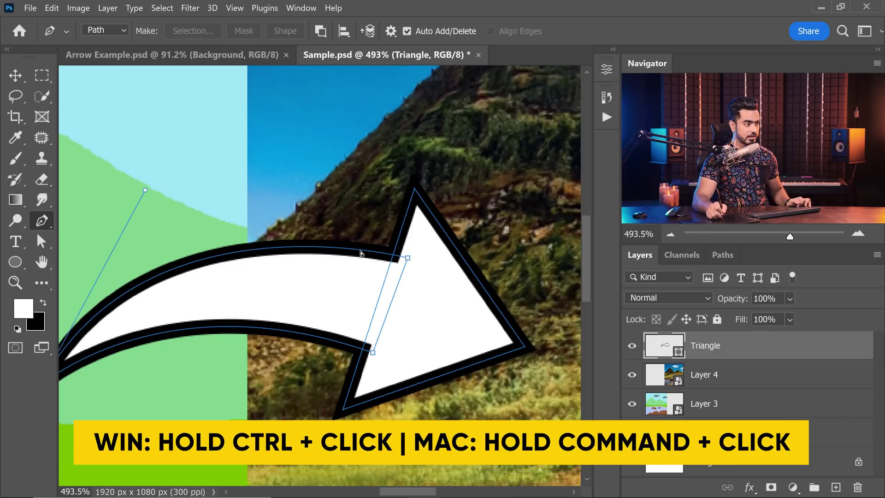
pyautogui.keyDown('ctrl'); pyautogui.click(436, 221); pyautogui.keyUp('ctrl')
pyautogui.keyDown('ctrl'); pyautogui.click(352, 255); pyautogui.keyUp('ctrl')
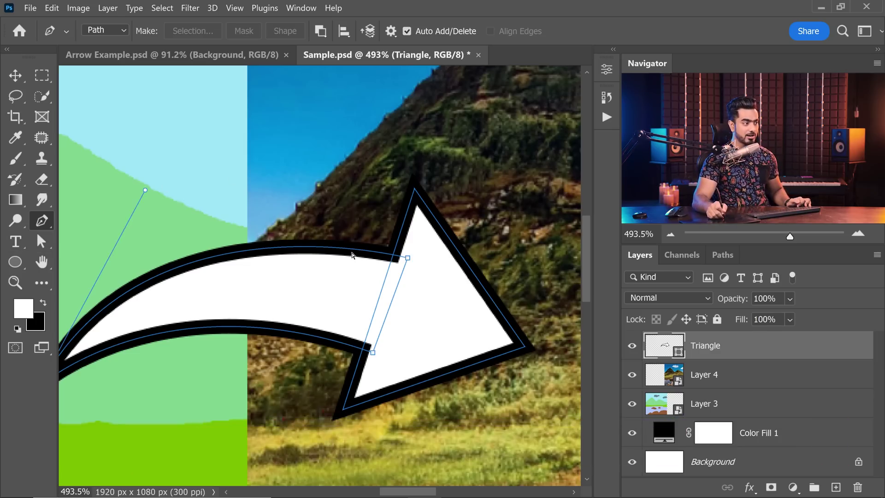
# Step: Merge the tail and head into one shape component and nudge the notch point right and down
pyautogui.click(321, 31)
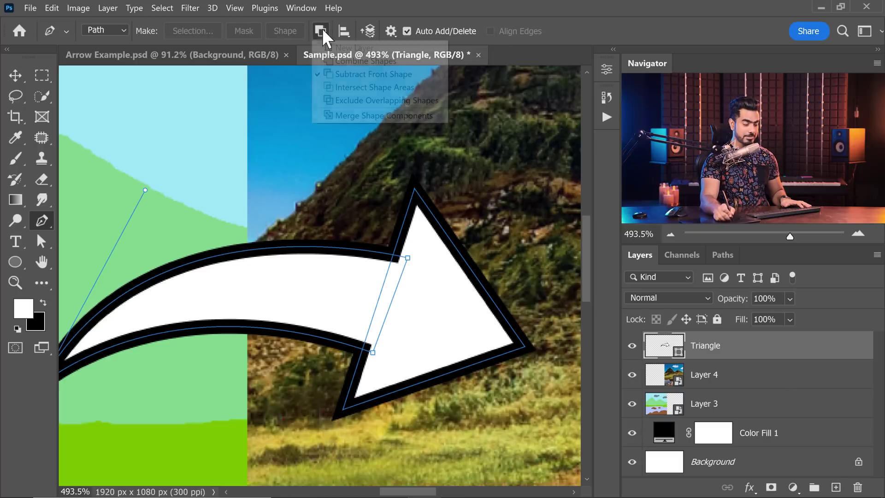
pyautogui.click(379, 117)
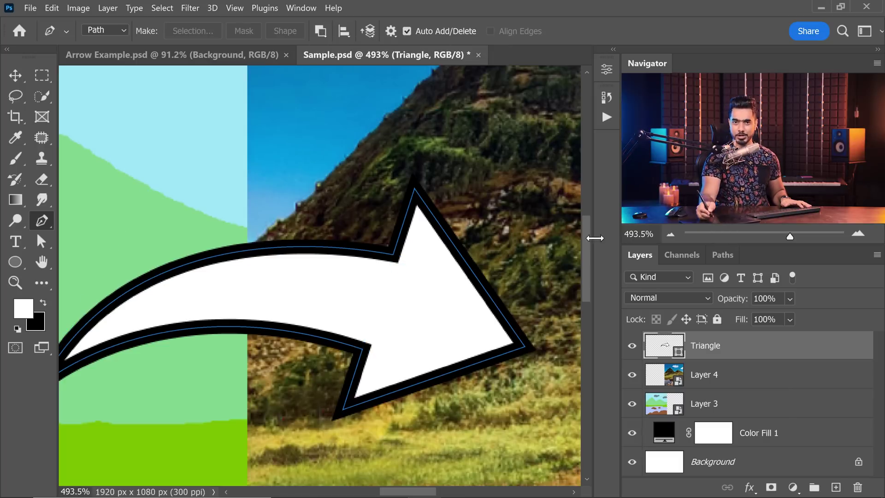
pyautogui.scroll(5, 415, 262)
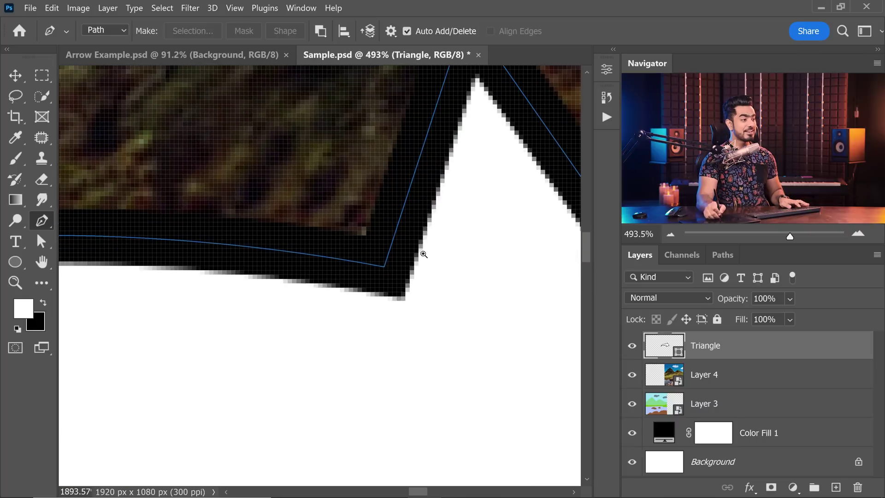
pyautogui.keyDown('ctrl'); pyautogui.click(384, 267); pyautogui.keyUp('ctrl')
pyautogui.scroll(-5, 386, 276)
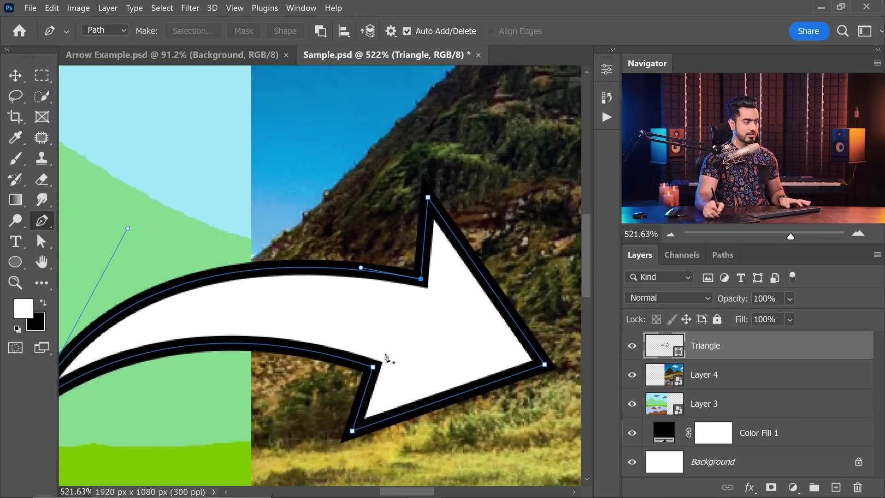
pyautogui.moveTo(372, 367); pyautogui.dragTo(389, 372)
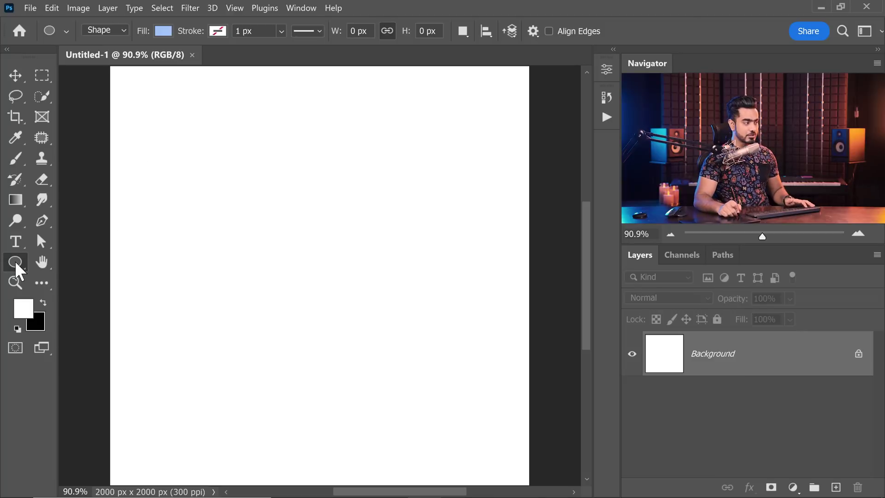
# Step: Switch to the Ellipse tool with a light blue fill
pyautogui.rightClick(14, 261)
pyautogui.click(62, 276)
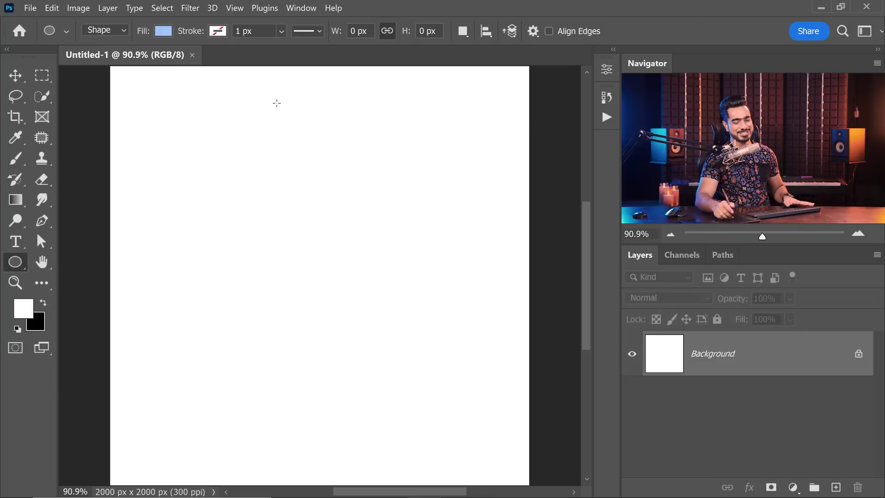
pyautogui.click(162, 31)
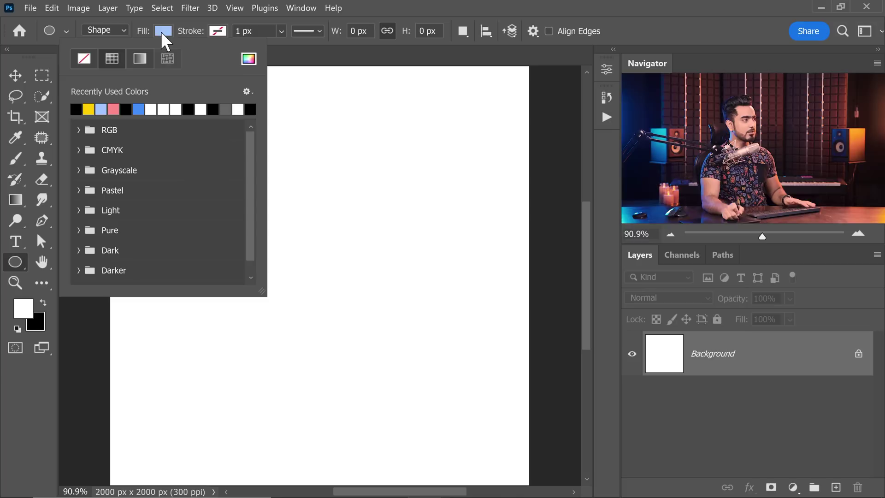
pyautogui.click(167, 31)
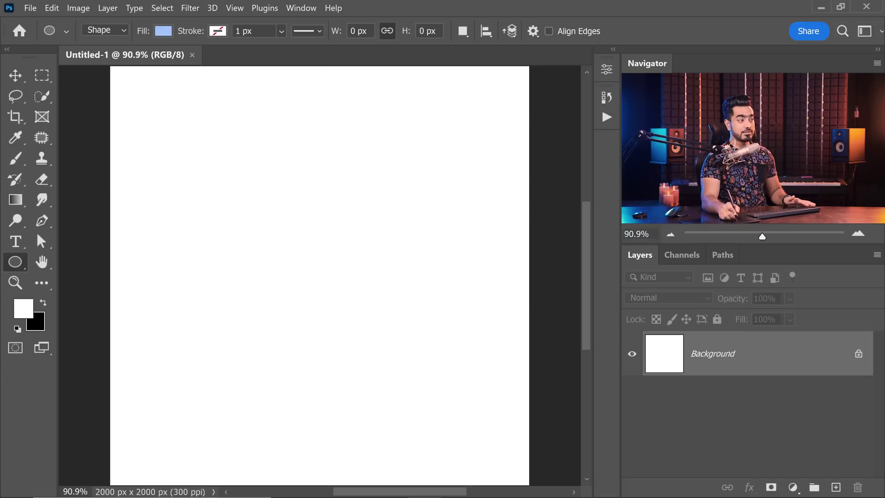
pyautogui.moveTo(330, 134)
pyautogui.mouseDown()
pyautogui.moveTo(312, 152)
pyautogui.moveTo(318, 157)
pyautogui.mouseUp()
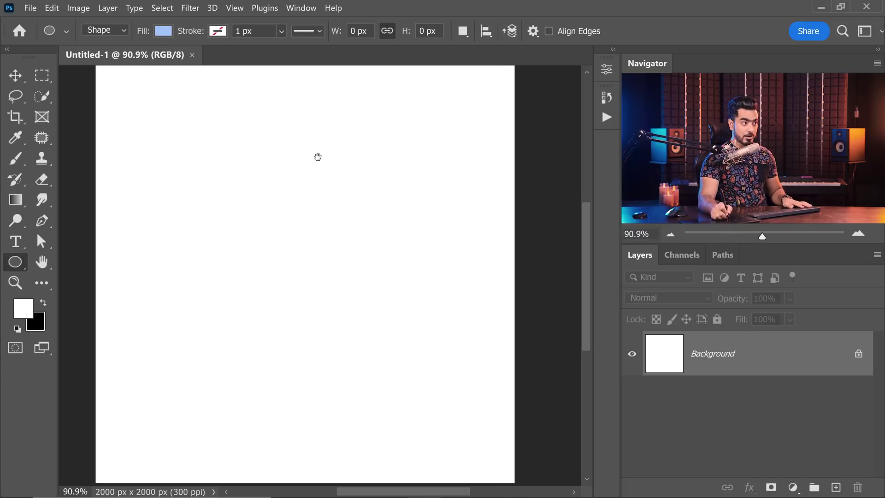
# Step: Set Path Operations to New Layer and draw two overlapping circles
pyautogui.click(464, 30)
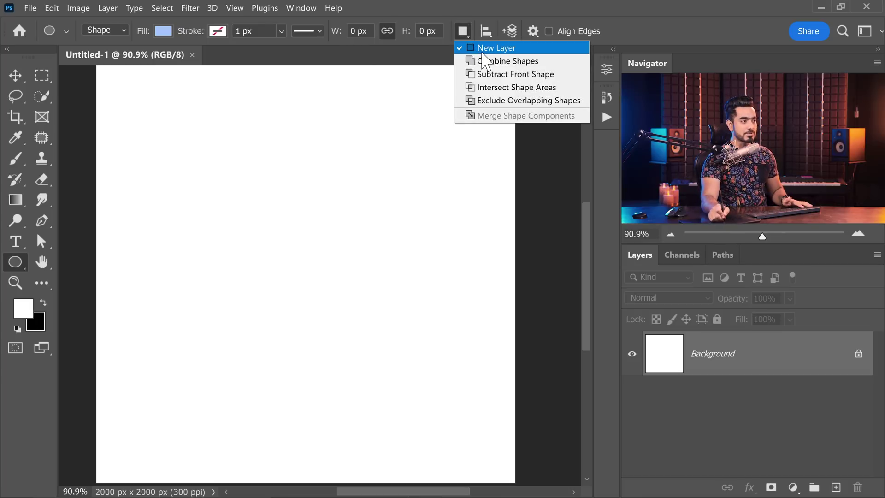
pyautogui.click(500, 48)
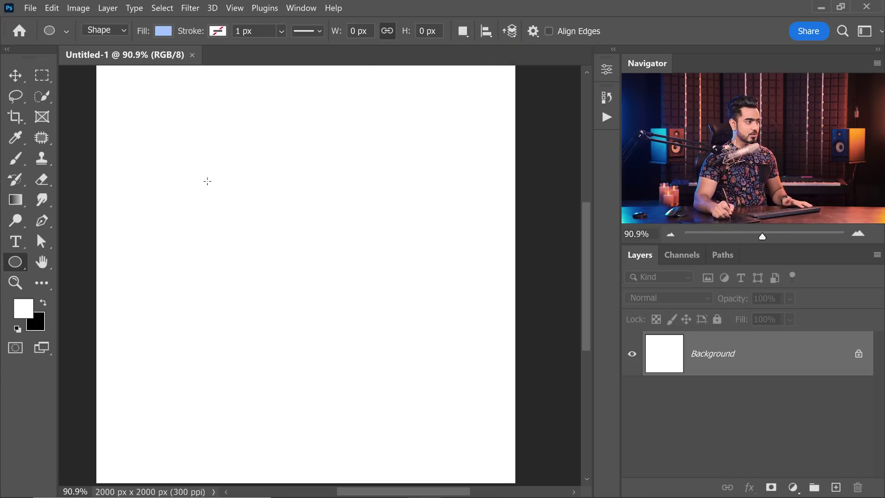
pyautogui.moveTo(195, 180); pyautogui.dragTo(344, 329)
pyautogui.moveTo(259, 134); pyautogui.dragTo(367, 235)
# Step: Change Ellipse 2's fill to dark blue #255bad and add Ellipse 1 to the selection
pyautogui.click(731, 410)
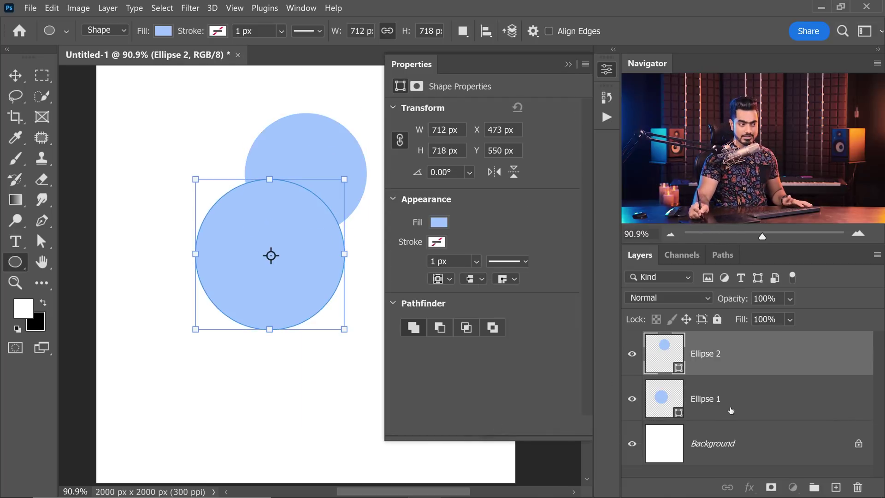
pyautogui.click(737, 366)
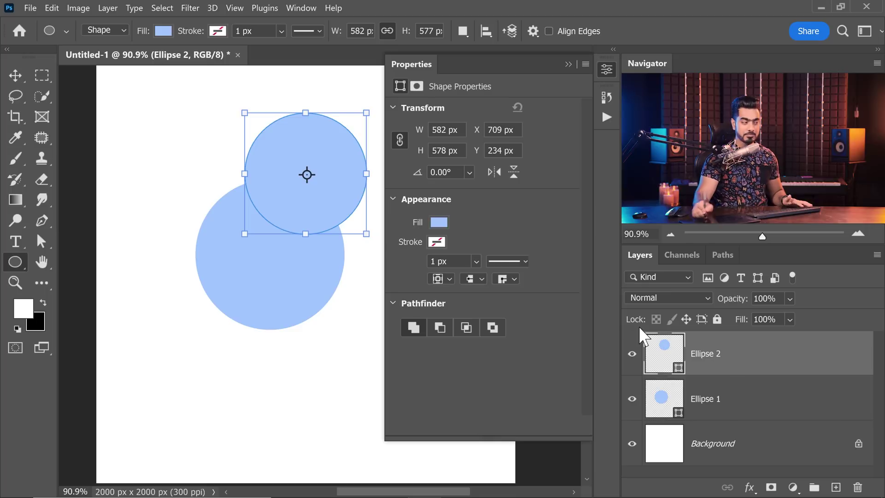
pyautogui.doubleClick(669, 359)
pyautogui.click(399, 149)
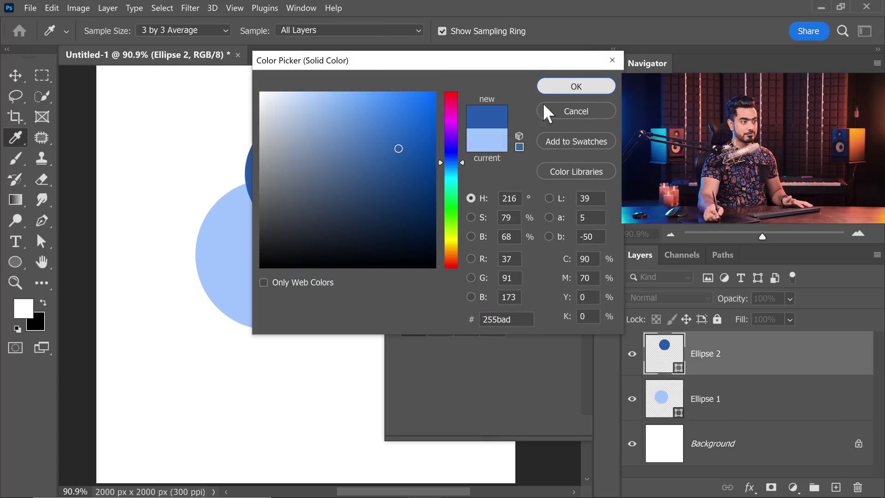
pyautogui.click(558, 87)
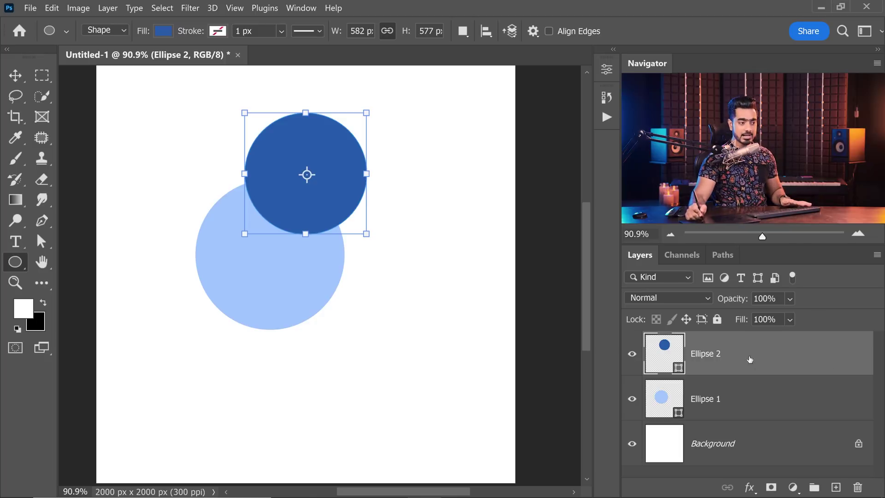
pyautogui.keyDown('ctrl'); pyautogui.click(778, 404); pyautogui.keyUp('ctrl')
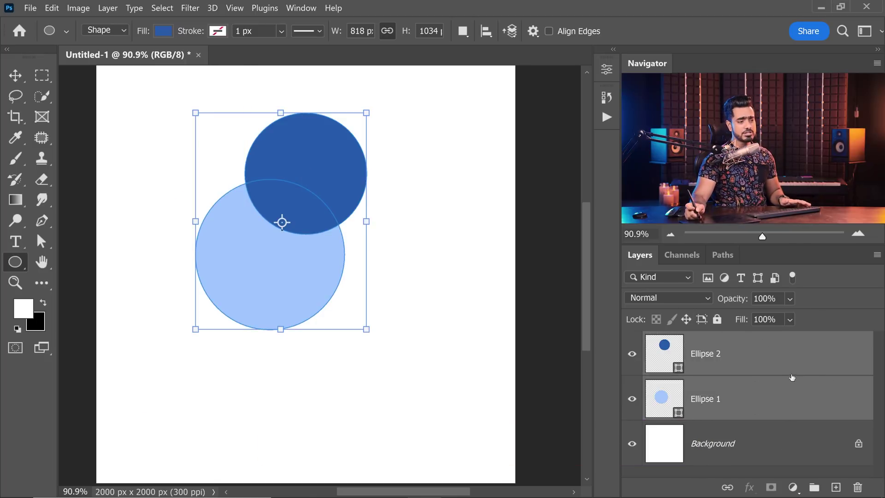
# Step: Merge both circles into one Ellipse 2 layer, try a navy fill, then restore the original blue
pyautogui.hotkey('ctrl', 'e')
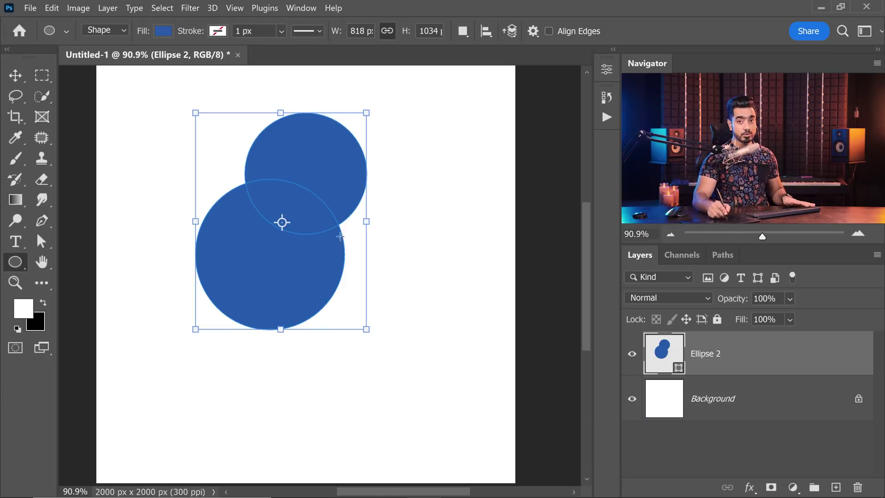
pyautogui.doubleClick(668, 358)
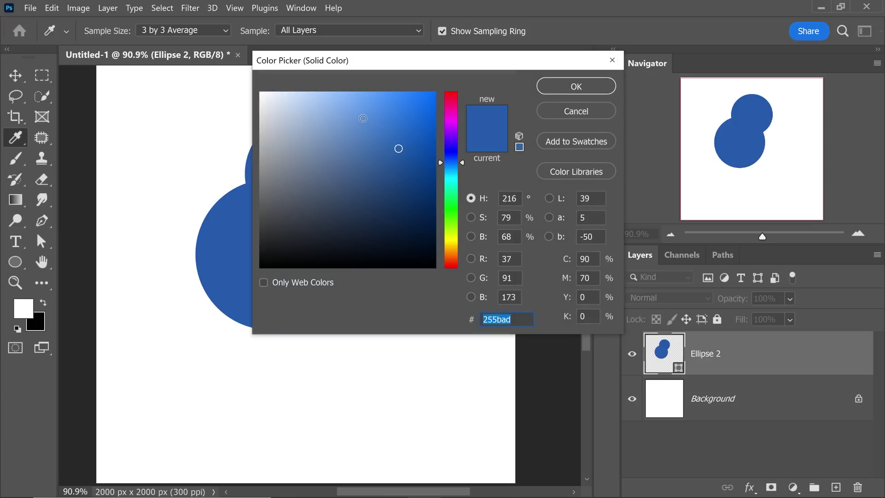
pyautogui.moveTo(397, 112); pyautogui.dragTo(412, 232)
pyautogui.click(487, 140)
pyautogui.moveTo(411, 73); pyautogui.dragTo(435, 78)
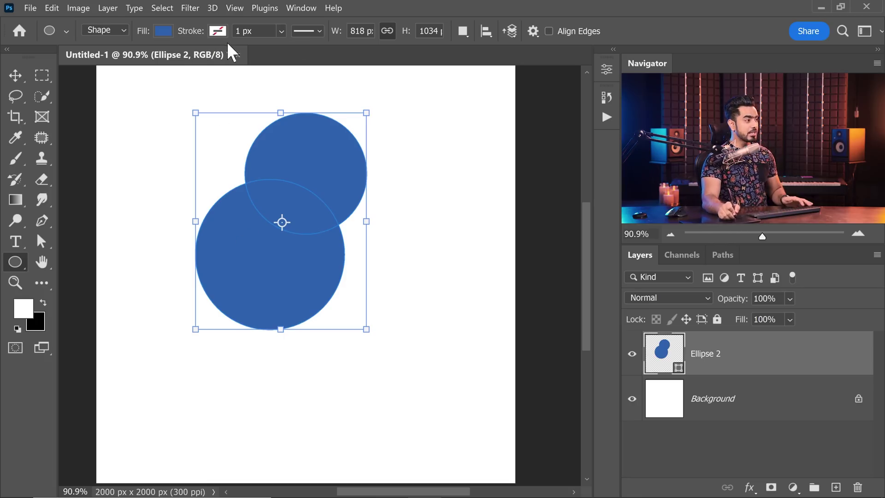
pyautogui.click(217, 31)
pyautogui.click(166, 57)
pyautogui.click(281, 31)
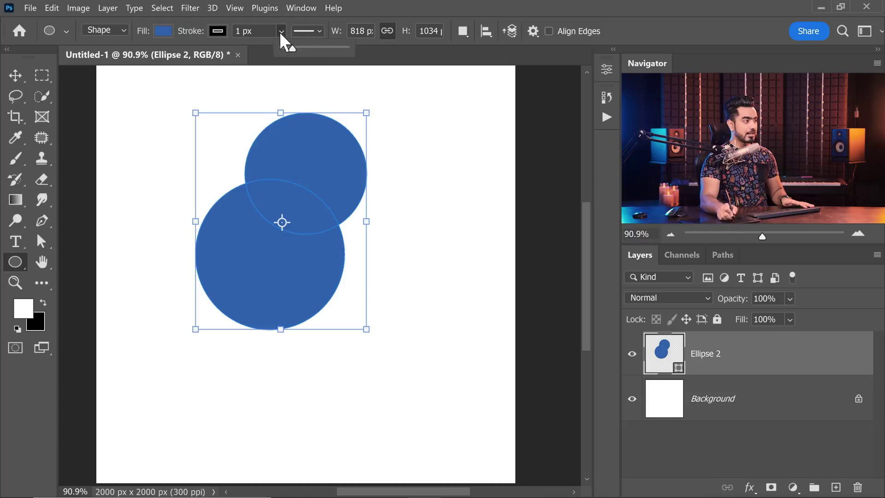
pyautogui.moveTo(297, 47); pyautogui.dragTo(301, 48)
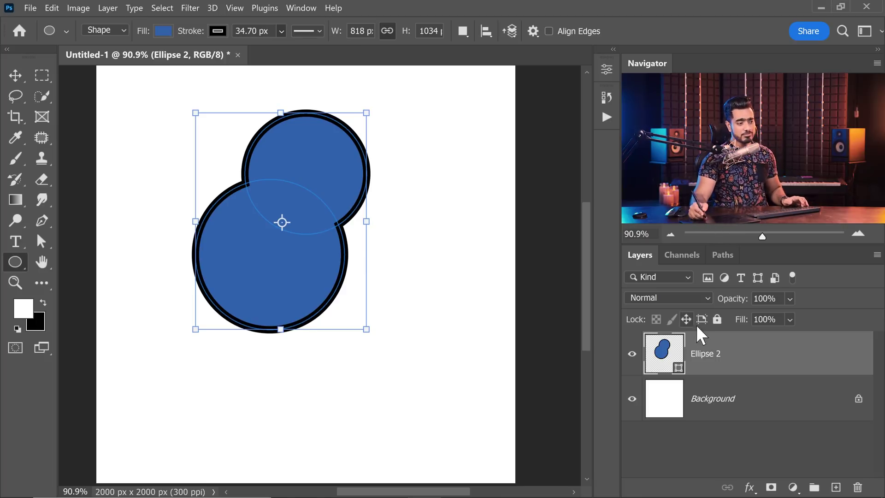
pyautogui.hotkey('ctrl', 'z')
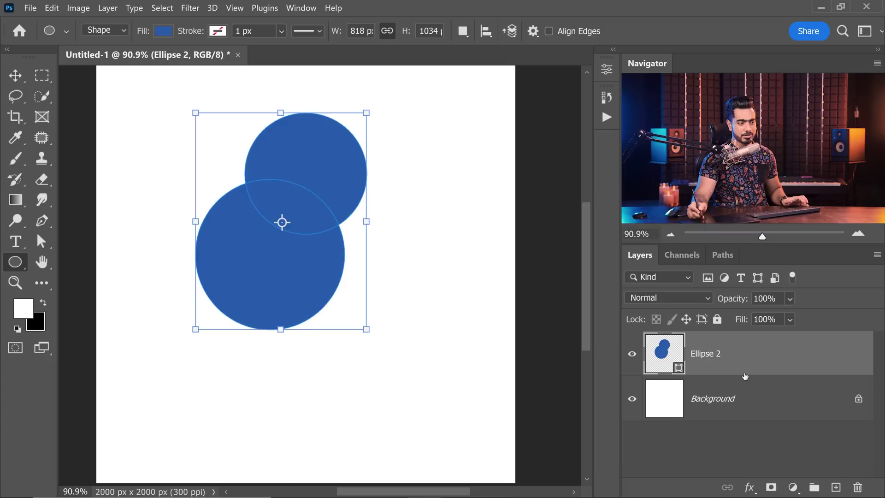
# Step: Undo the merge and give the upper circle, Ellipse 2, a black 40.16 px outline
pyautogui.hotkey('ctrl', 'z')
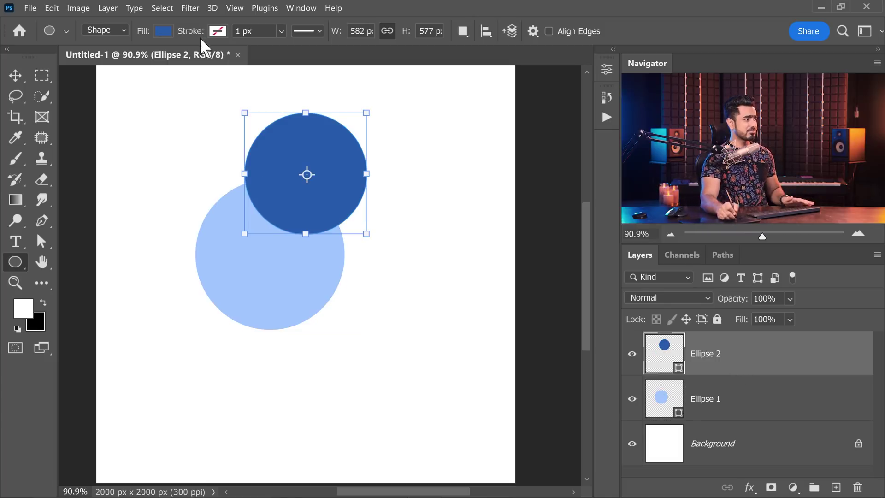
pyautogui.click(218, 30)
pyautogui.click(168, 109)
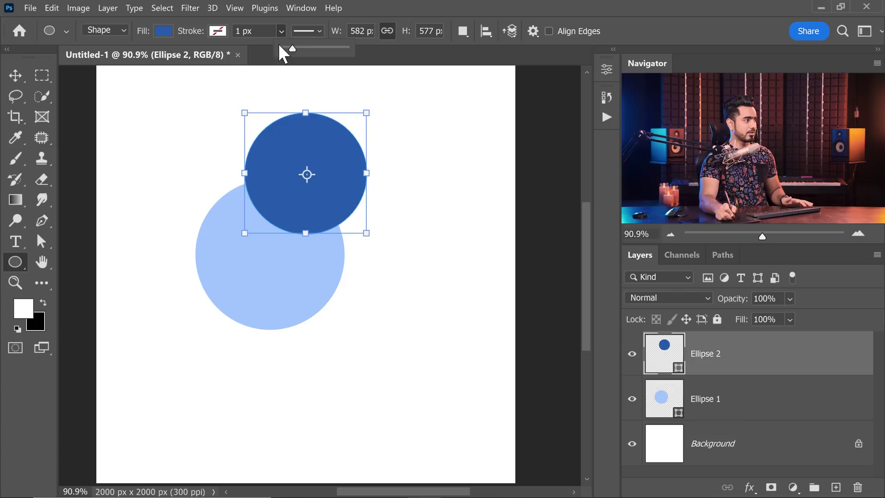
pyautogui.click(280, 31)
pyautogui.moveTo(295, 48); pyautogui.dragTo(302, 48)
pyautogui.click(218, 31)
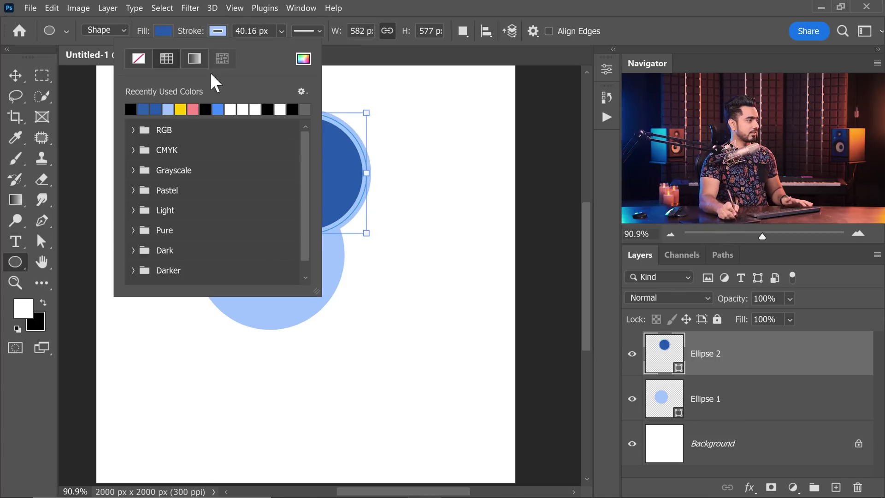
pyautogui.click(134, 108)
pyautogui.click(433, 82)
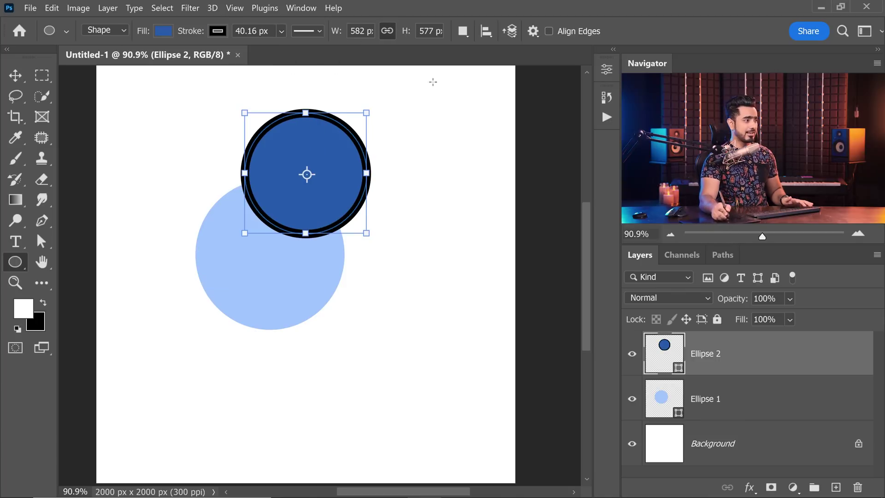
# Step: Give Ellipse 1 a black 53.80 px outline, then merge both circles into one layer
pyautogui.click(744, 399)
pyautogui.click(222, 32)
pyautogui.click(166, 60)
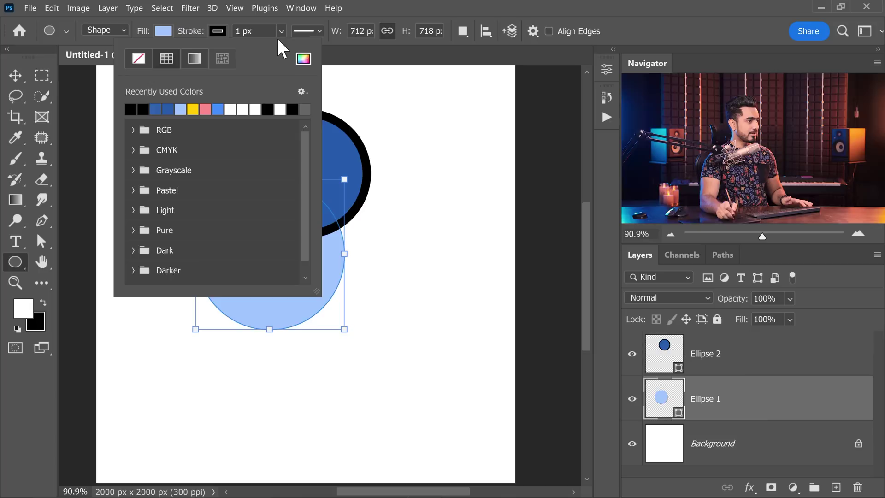
pyautogui.click(281, 31)
pyautogui.moveTo(283, 47); pyautogui.dragTo(305, 49)
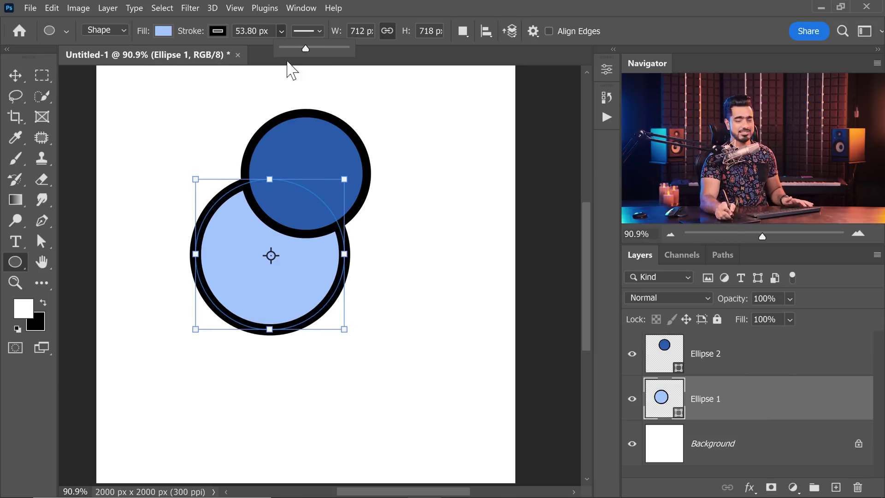
pyautogui.click(743, 367)
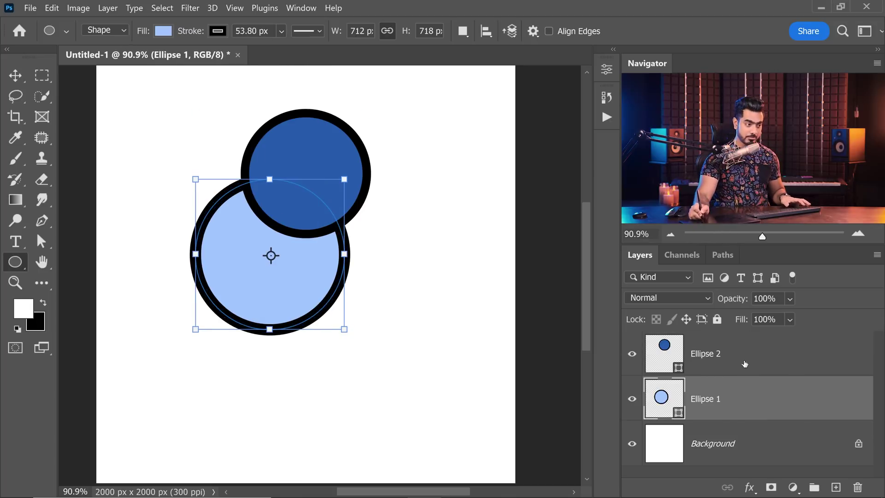
pyautogui.keyDown('shift'); pyautogui.click(737, 371); pyautogui.keyUp('shift')
pyautogui.hotkey('ctrl', 'e')
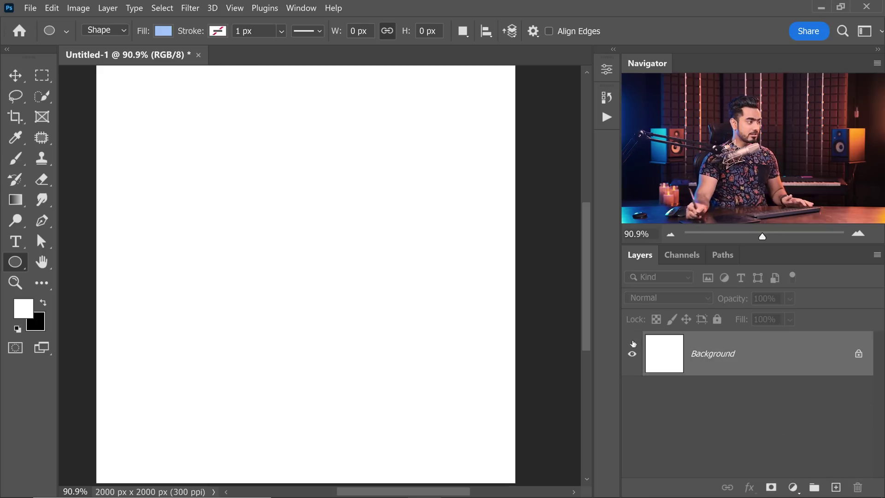
# Step: Set the Ellipse tool's Path Operations to Combine Shapes
pyautogui.click(463, 31)
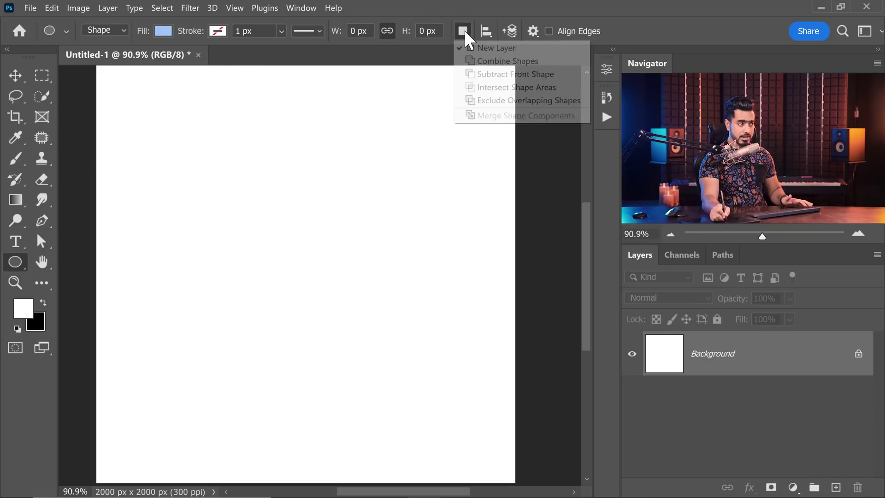
pyautogui.click(488, 65)
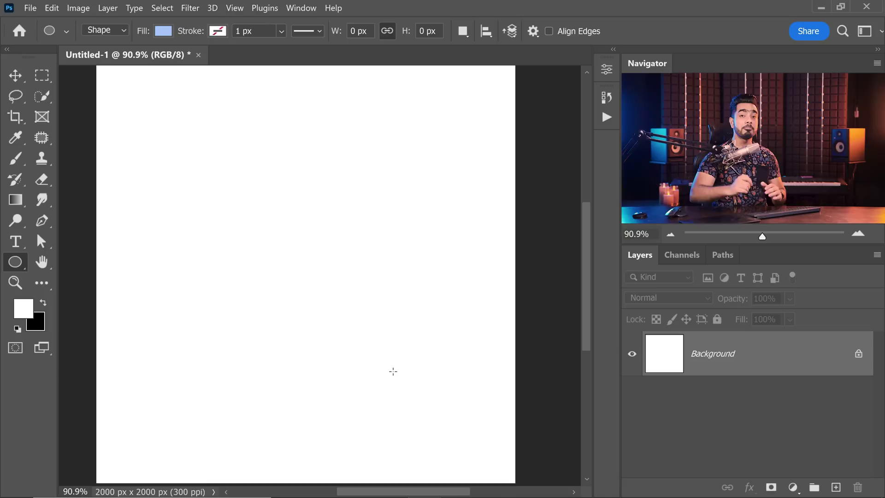
# Step: Draw body and head circles, two tall leg ellipses and two small ear circles as one shape
pyautogui.moveTo(182, 172); pyautogui.dragTo(350, 340)
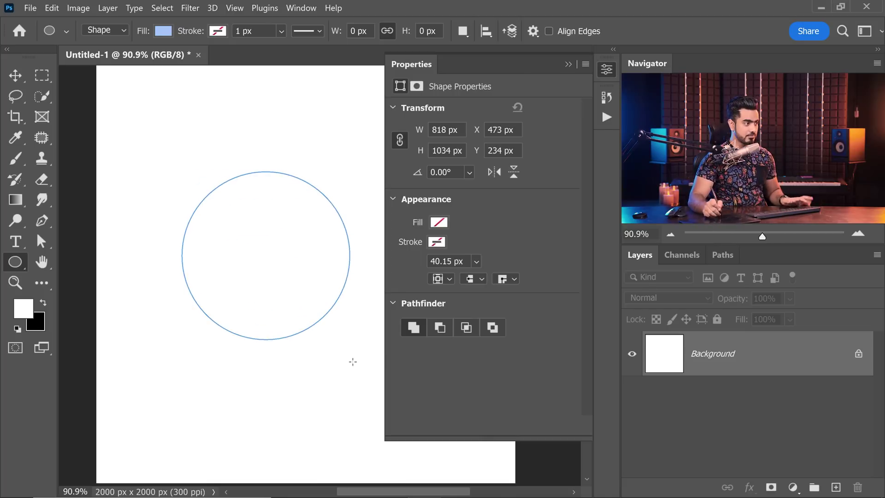
pyautogui.moveTo(231, 116); pyautogui.dragTo(363, 216)
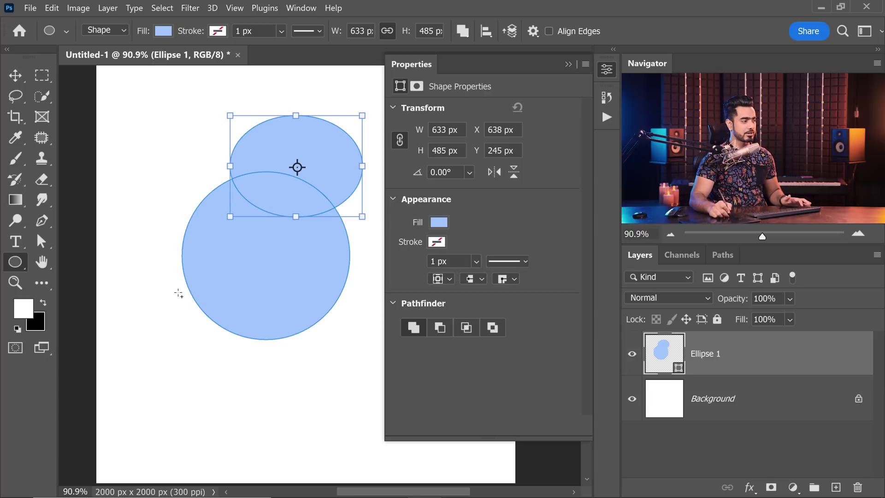
pyautogui.moveTo(169, 284); pyautogui.dragTo(249, 428)
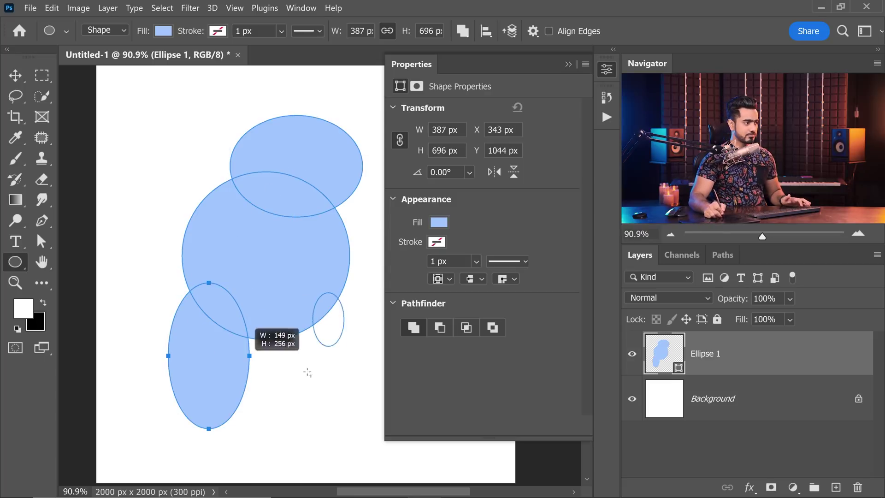
pyautogui.moveTo(308, 373); pyautogui.dragTo(276, 424)
pyautogui.moveTo(239, 94); pyautogui.dragTo(288, 137)
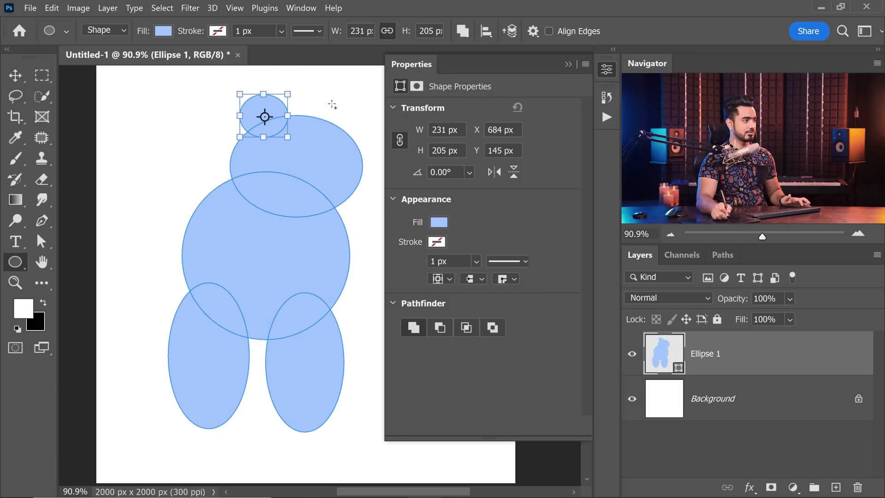
pyautogui.moveTo(334, 100)
pyautogui.mouseDown()
pyautogui.moveTo(361, 145)
pyautogui.moveTo(381, 151)
pyautogui.mouseUp()
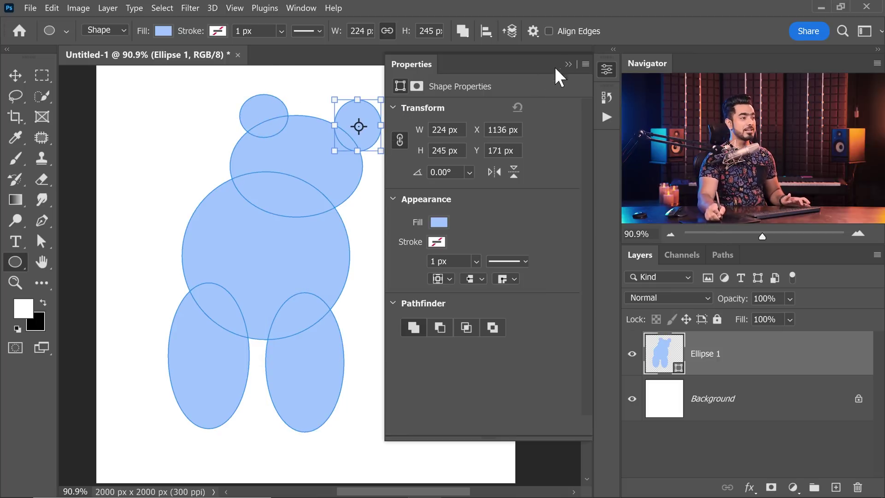
pyautogui.click(569, 64)
# Step: Select the body, head and ear components in turn, ending on the large body circle
pyautogui.click(231, 233)
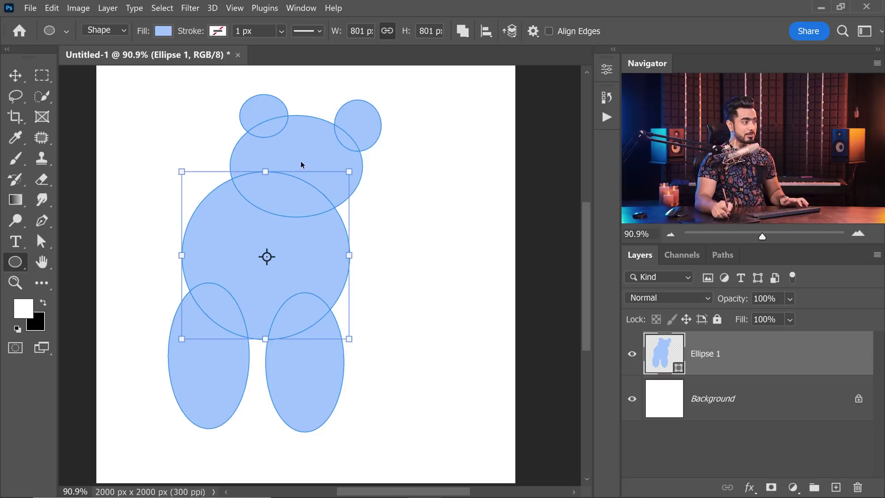
pyautogui.click(345, 149)
pyautogui.click(373, 129)
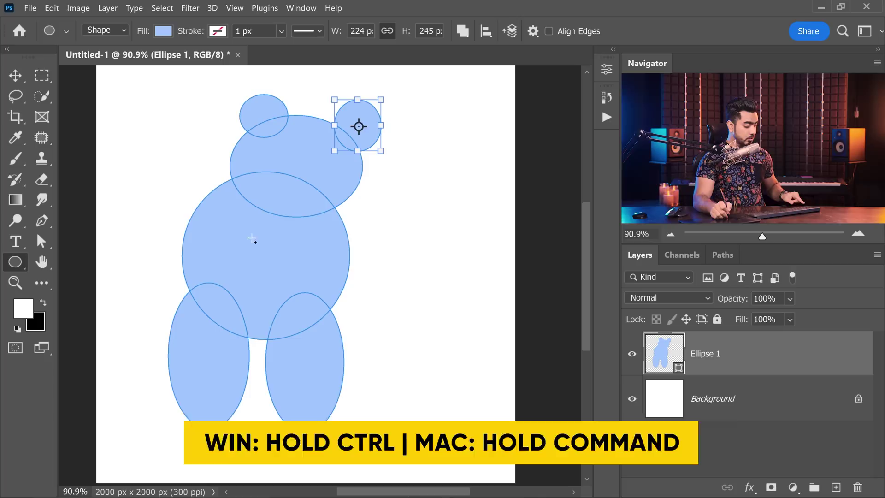
pyautogui.keyDown('ctrl'); pyautogui.click(264, 236); pyautogui.keyUp('ctrl')
pyautogui.keyDown('ctrl'); pyautogui.click(296, 142); pyautogui.keyUp('ctrl')
pyautogui.keyDown('ctrl'); pyautogui.click(264, 112); pyautogui.keyUp('ctrl')
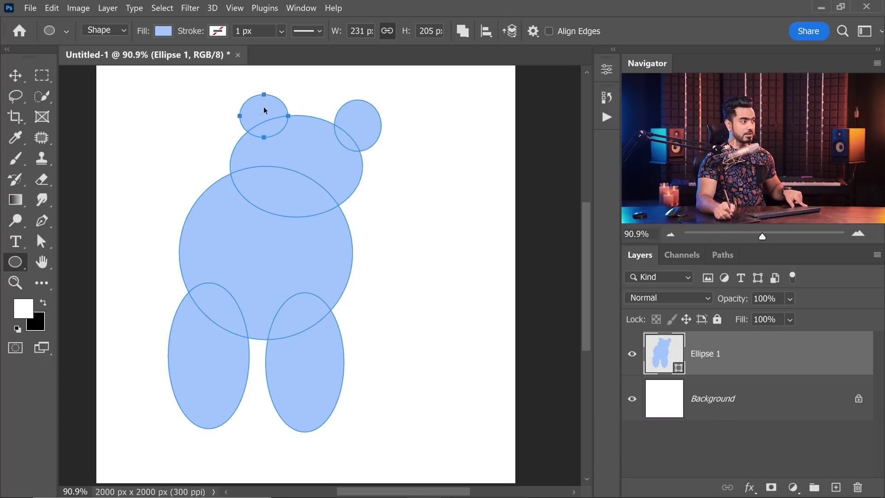
pyautogui.keyDown('ctrl'); pyautogui.click(251, 252); pyautogui.keyUp('ctrl')
# Step: Shift the body circle right, enlarge it slightly from its handles and commit the shapes
pyautogui.moveTo(259, 251); pyautogui.dragTo(293, 226)
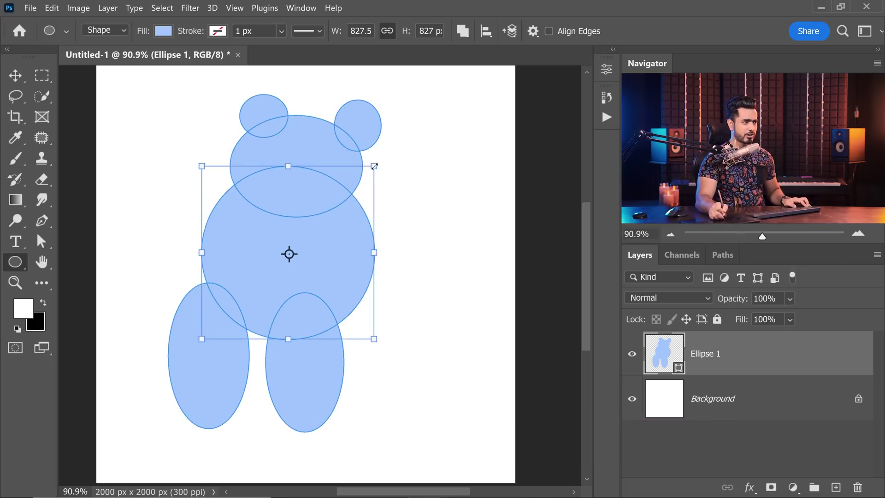
pyautogui.moveTo(374, 166); pyautogui.dragTo(383, 158)
pyautogui.moveTo(291, 158)
pyautogui.mouseDown()
pyautogui.moveTo(291, 223)
pyautogui.moveTo(292, 166)
pyautogui.mouseUp()
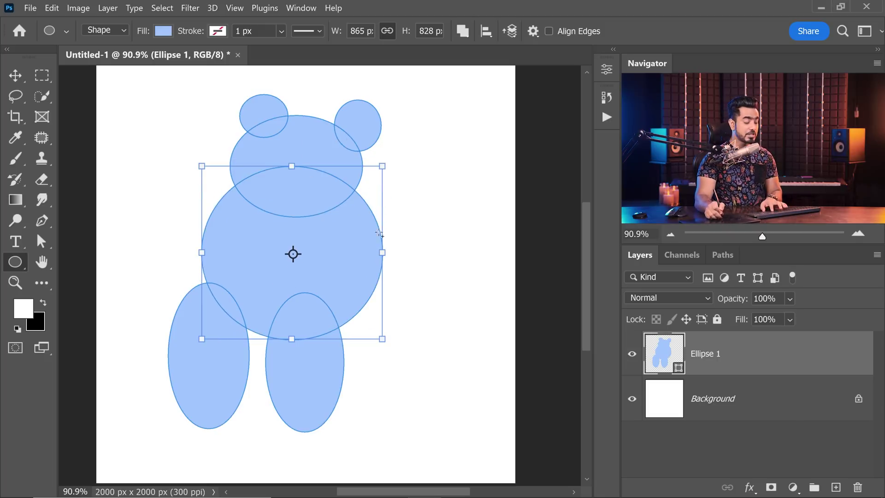
pyautogui.press('Return')
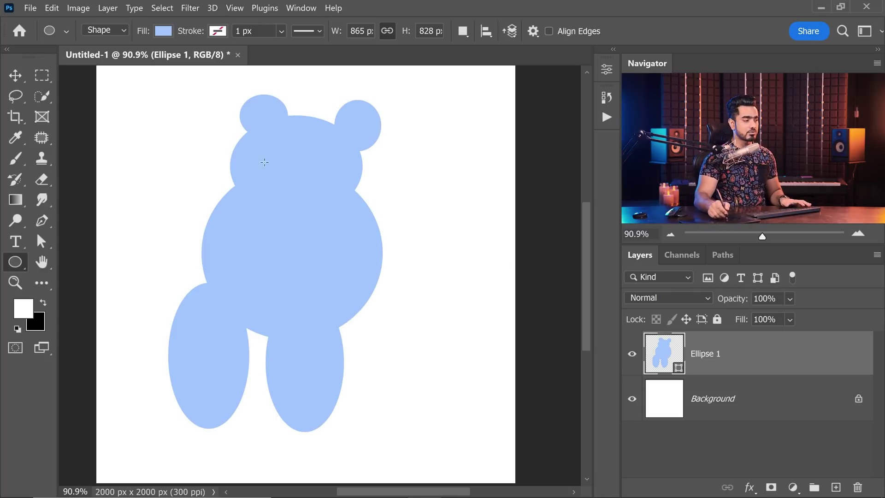
pyautogui.scroll(5, 232, 182)
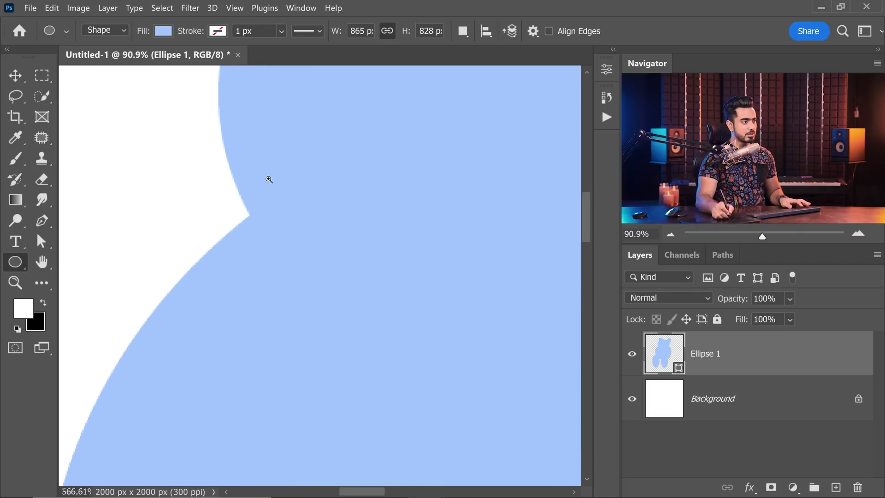
pyautogui.scroll(-6, 235, 257)
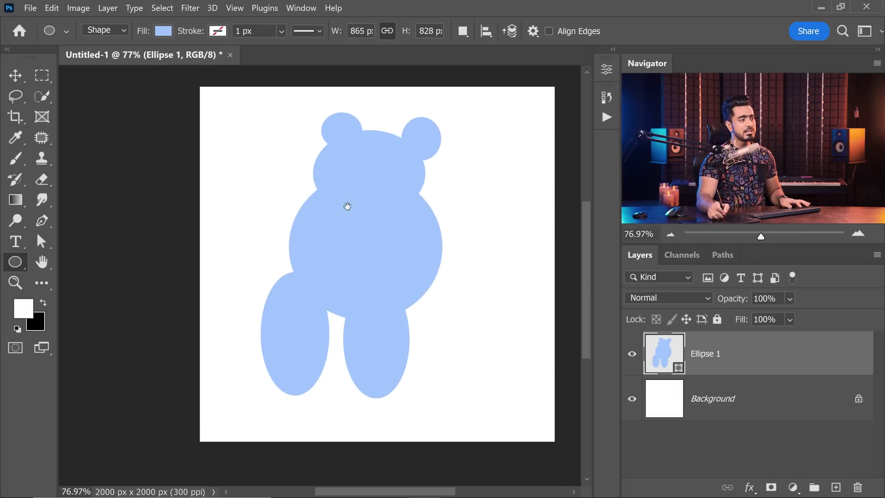
pyautogui.scroll(4, 249, 200)
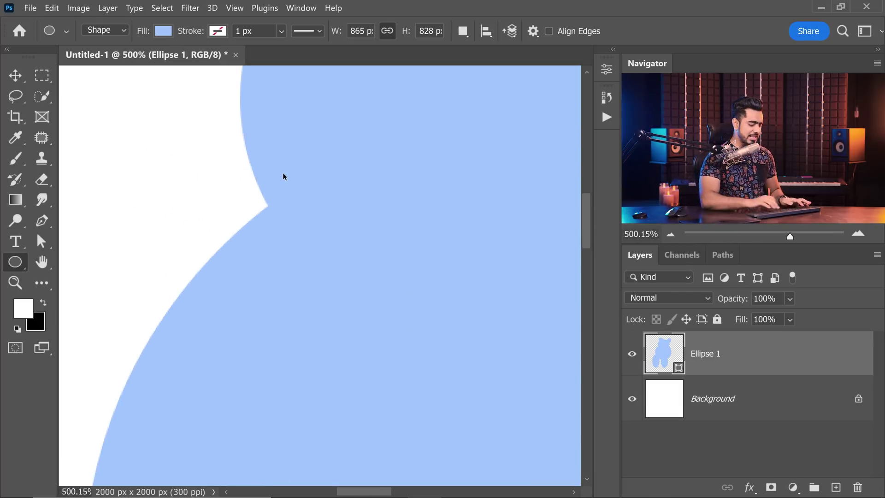
pyautogui.scroll(-4, 283, 173)
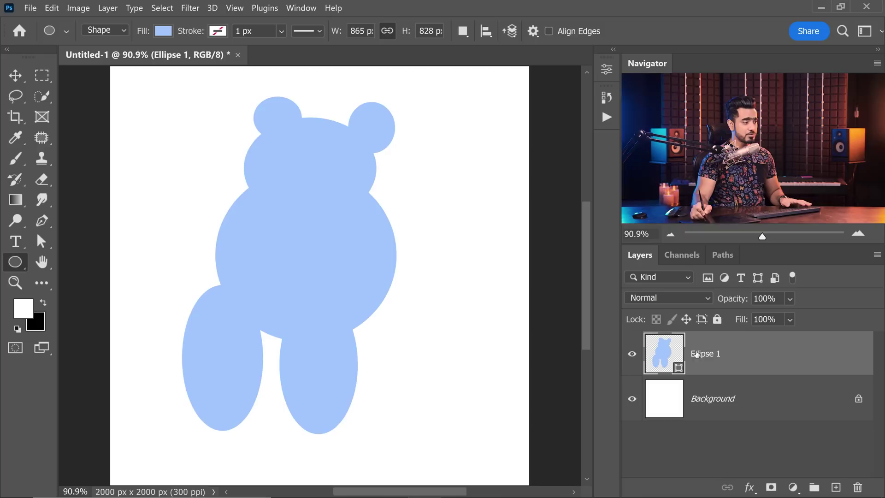
# Step: Combine the bear's six ellipses with Merge Shape Components, confirming the change to one path
pyautogui.click(7, 263)
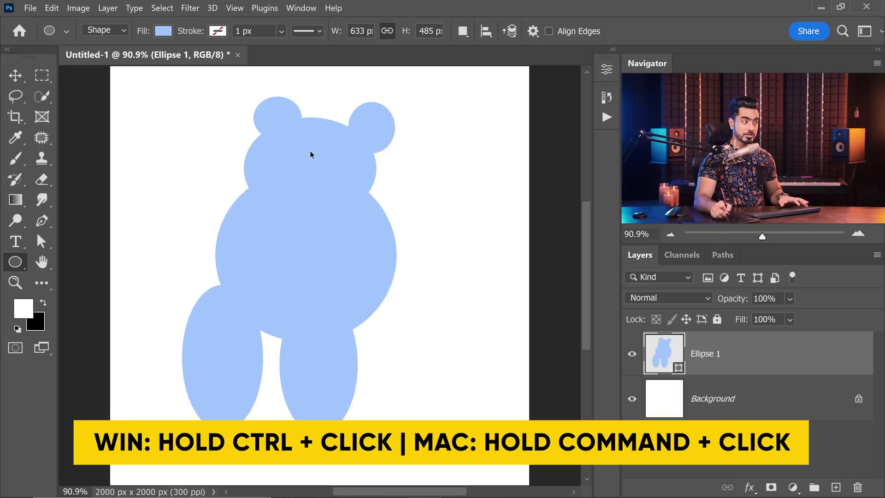
pyautogui.keyDown('ctrl'); pyautogui.click(257, 194); pyautogui.keyUp('ctrl')
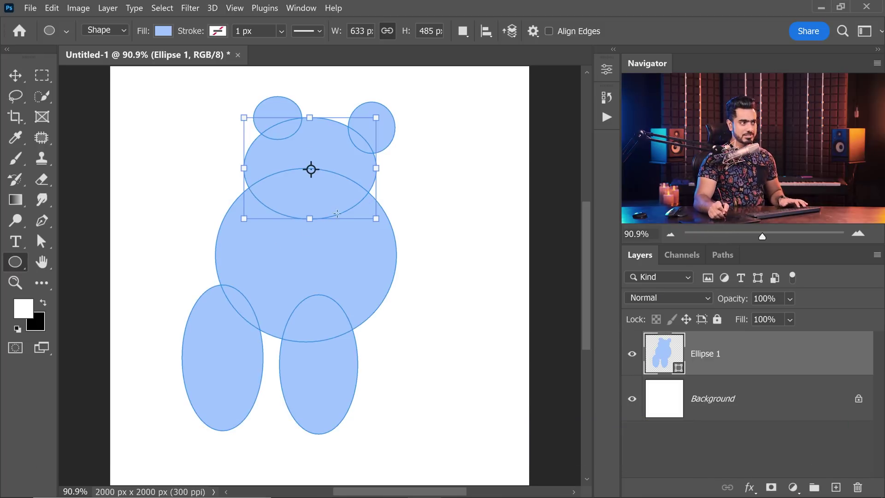
pyautogui.click(463, 31)
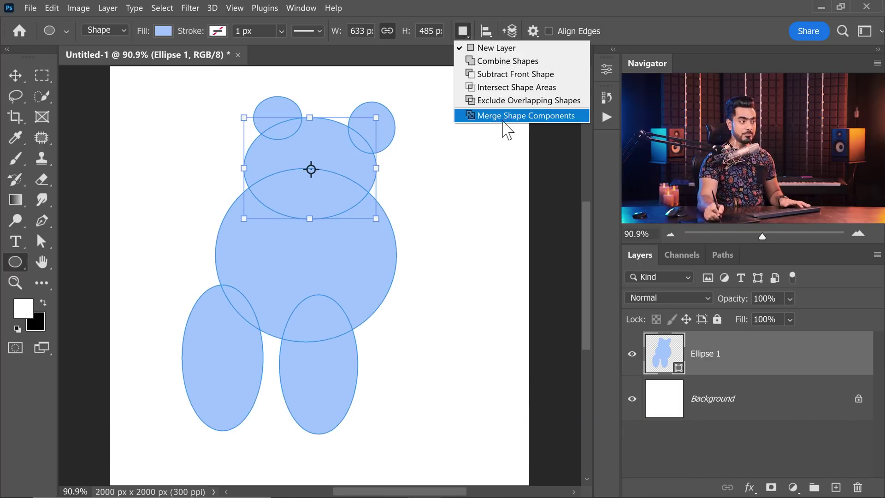
pyautogui.click(505, 117)
pyautogui.click(491, 221)
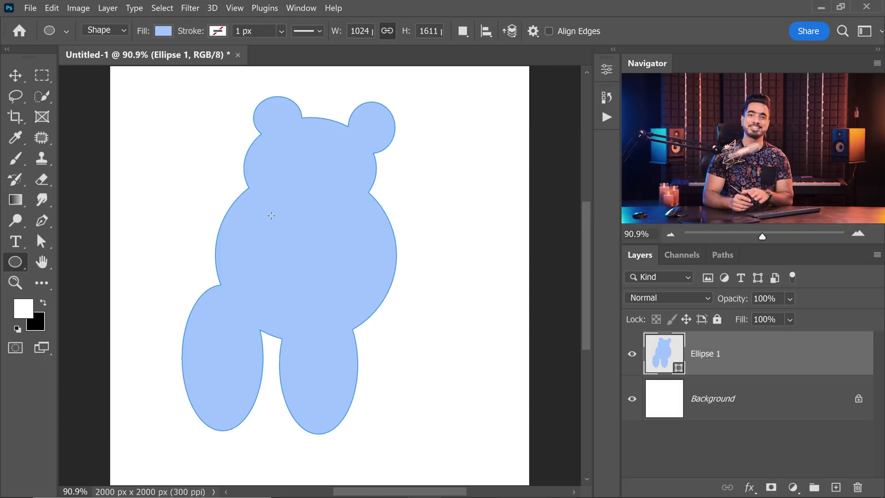
pyautogui.scroll(10, 253, 184)
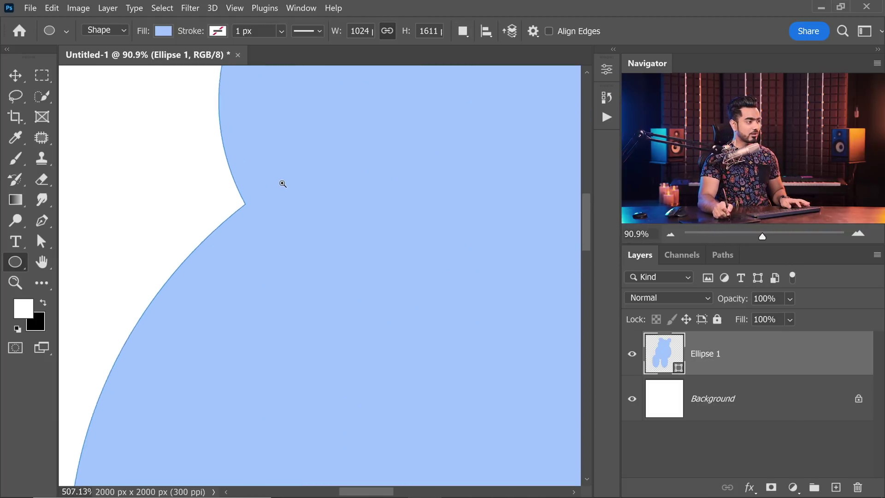
# Step: With the Pen tool, select the corner anchor at the notch between left ear and head
pyautogui.press('p')
pyautogui.keyDown('ctrl'); pyautogui.click(244, 215); pyautogui.keyUp('ctrl')
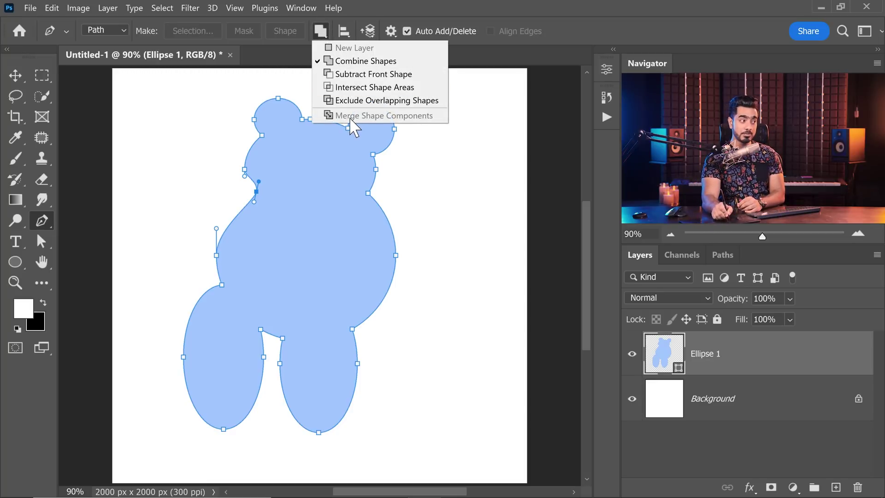
pyautogui.click(320, 31)
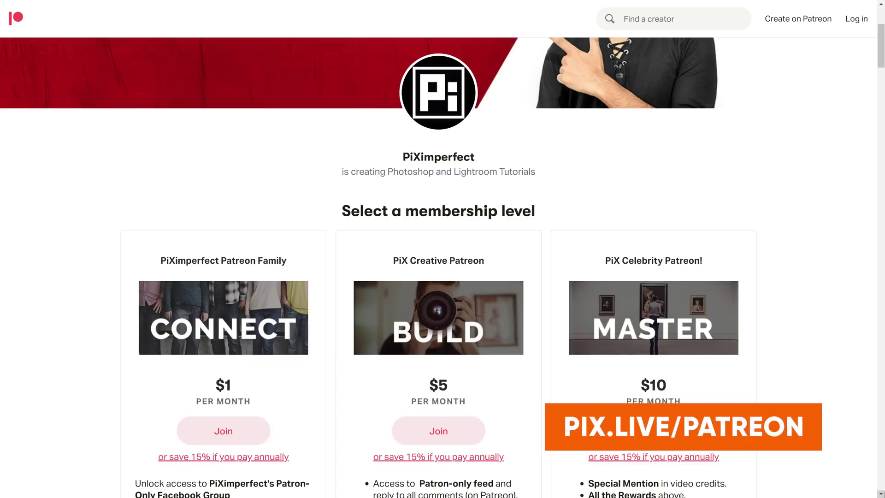
# Step: Scroll down the membership page to the $25 PiX Master Patreon tier with one-on-one email support
pyautogui.scroll(-2, 438, 231)
pyautogui.scroll(-4, 438, 268)
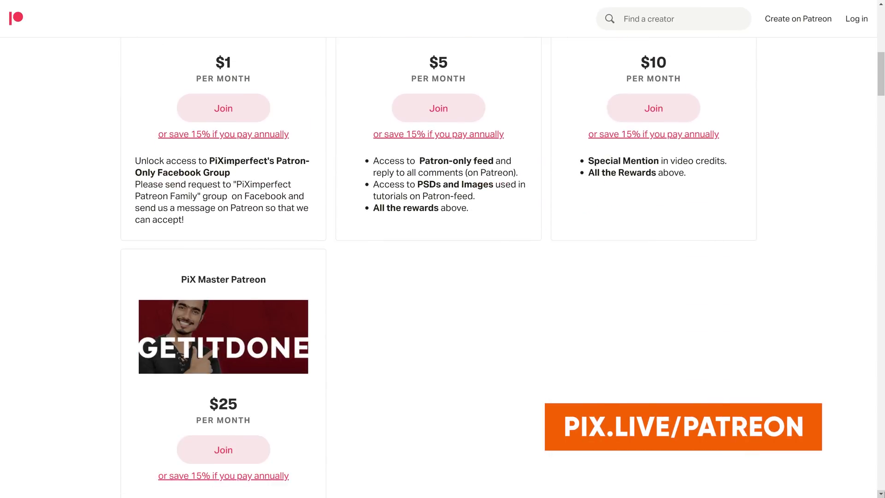
pyautogui.scroll(-3, 438, 267)
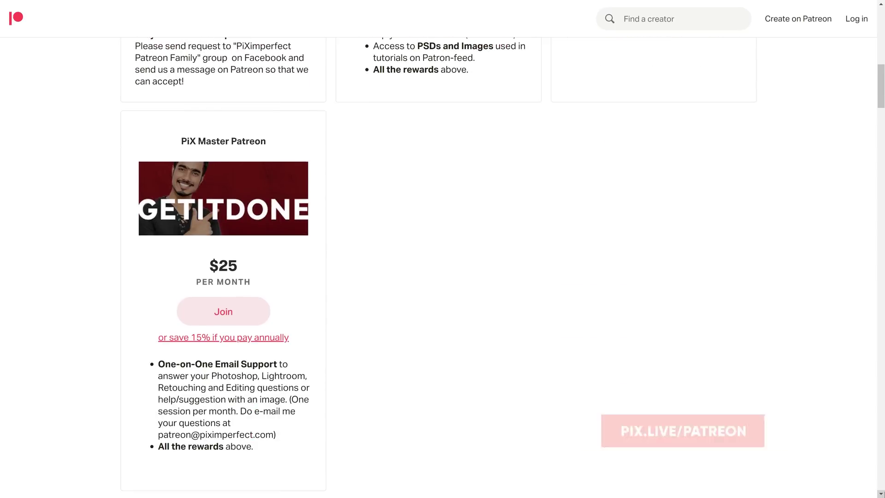